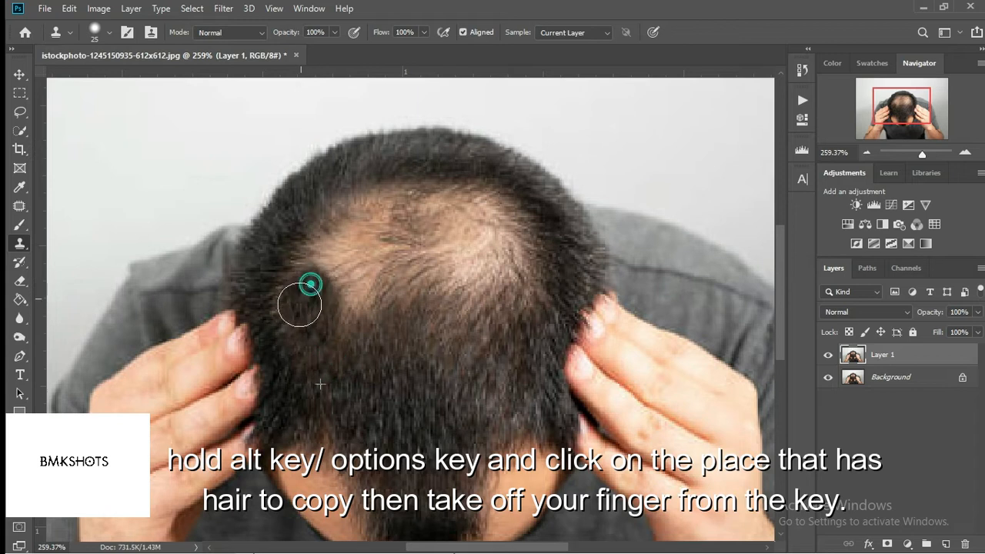
Clone dark hair from below and beside the bald patch over its left side with the Clone Stamp tool
alt+click(355, 365)
click(307, 359)
alt+click(299, 297)
mouse_move(305, 240)
mouse_down()
mouse_move(304, 264)
mouse_move(329, 238)
mouse_move(333, 312)
mouse_move(359, 340)
mouse_move(363, 295)
mouse_move(374, 303)
mouse_move(353, 241)
mouse_up()
alt+click(306, 290)
alt+click(324, 293)
Clone nearby dark hair over the lower edge of the bald patch
drag(346, 334, 352, 357)
alt+click(406, 361)
mouse_move(405, 310)
mouse_down()
mouse_move(380, 314)
mouse_move(432, 285)
mouse_up()
alt+click(390, 332)
mouse_move(411, 320)
mouse_down()
mouse_move(440, 358)
mouse_move(462, 325)
mouse_up()
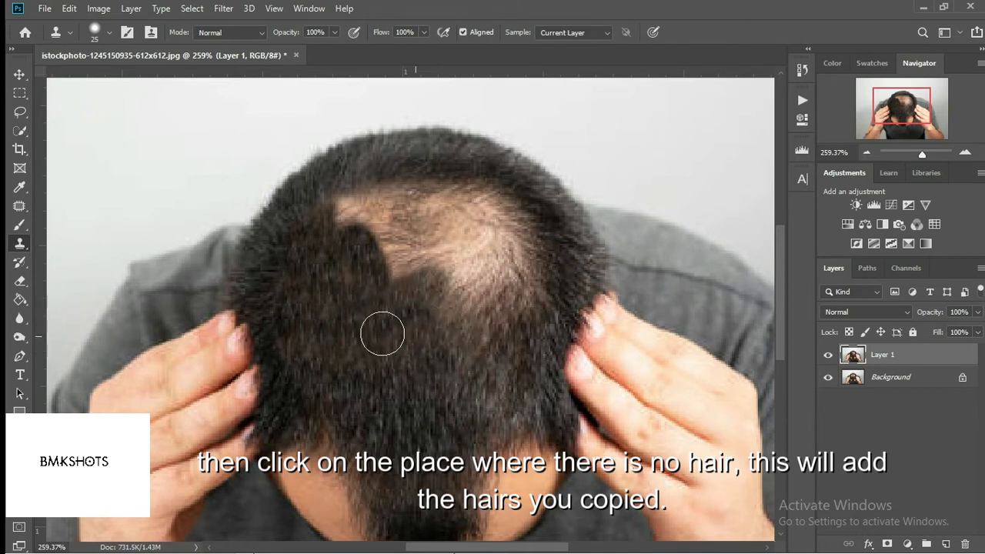
Extend the cloned hair across the upper-left and central parts of the bald patch
alt+click(332, 270)
drag(337, 223, 385, 284)
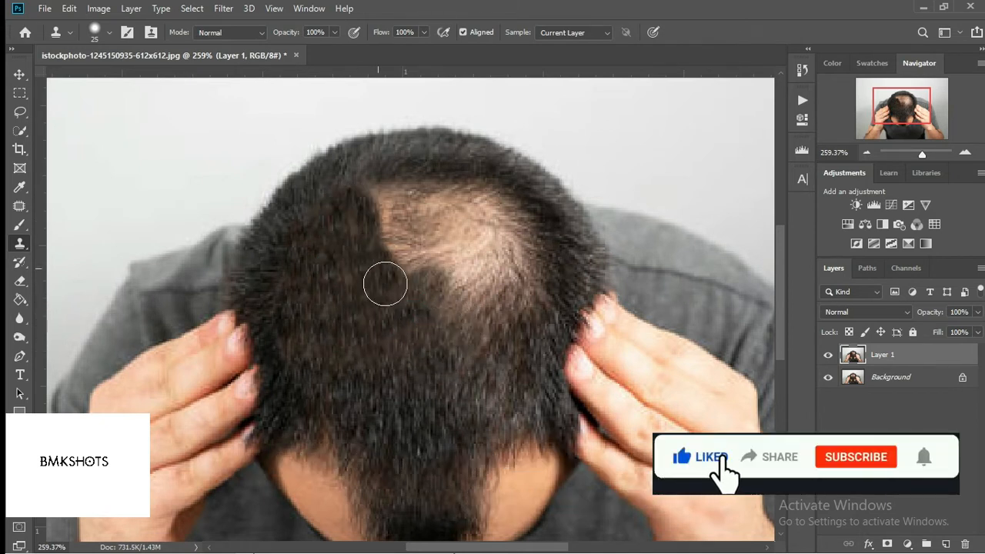
alt+click(330, 210)
mouse_move(383, 211)
mouse_down()
mouse_move(398, 243)
mouse_move(377, 271)
mouse_move(425, 279)
mouse_move(432, 311)
mouse_up()
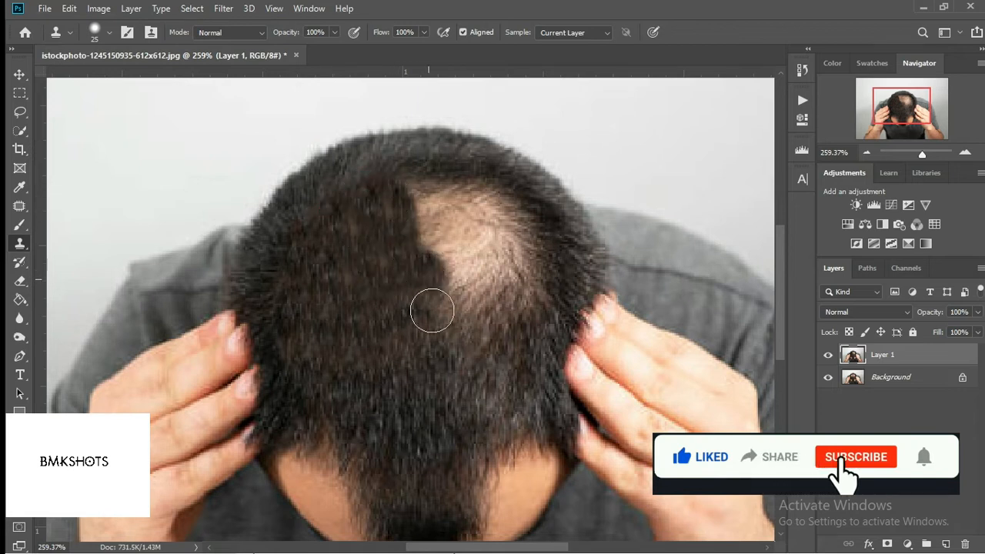
Clone hair over the remaining bare scalp on the right side of the crown
alt+click(361, 215)
drag(400, 183, 435, 306)
mouse_move(460, 355)
mouse_down()
mouse_move(470, 308)
mouse_move(527, 309)
mouse_move(486, 310)
mouse_move(528, 308)
mouse_move(530, 268)
mouse_move(457, 263)
mouse_move(501, 249)
mouse_move(434, 244)
mouse_move(449, 218)
mouse_move(404, 196)
mouse_move(424, 267)
mouse_move(492, 294)
mouse_up()
mouse_move(519, 229)
mouse_down()
mouse_move(482, 236)
mouse_move(475, 221)
mouse_move(506, 217)
mouse_move(455, 187)
mouse_up()
alt+click(511, 300)
drag(491, 288, 477, 359)
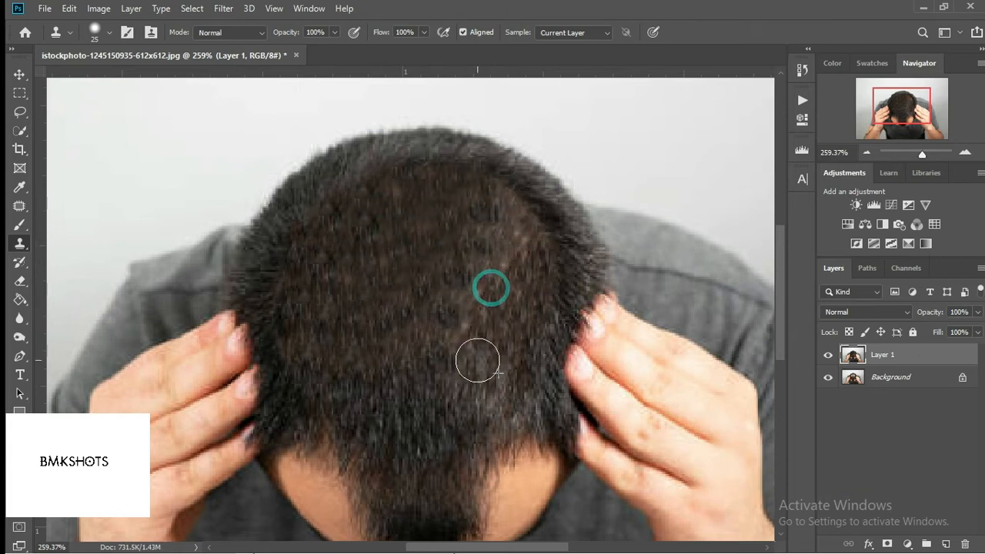
Resample nearby hair and clone out the lighter blotches on the right and upper parts of the crown
drag(464, 291, 469, 317)
alt+click(470, 264)
mouse_move(485, 280)
mouse_down()
mouse_move(507, 260)
mouse_move(490, 232)
mouse_move(524, 244)
mouse_up()
alt+click(465, 240)
drag(501, 192, 529, 261)
alt+click(443, 234)
drag(405, 194, 433, 211)
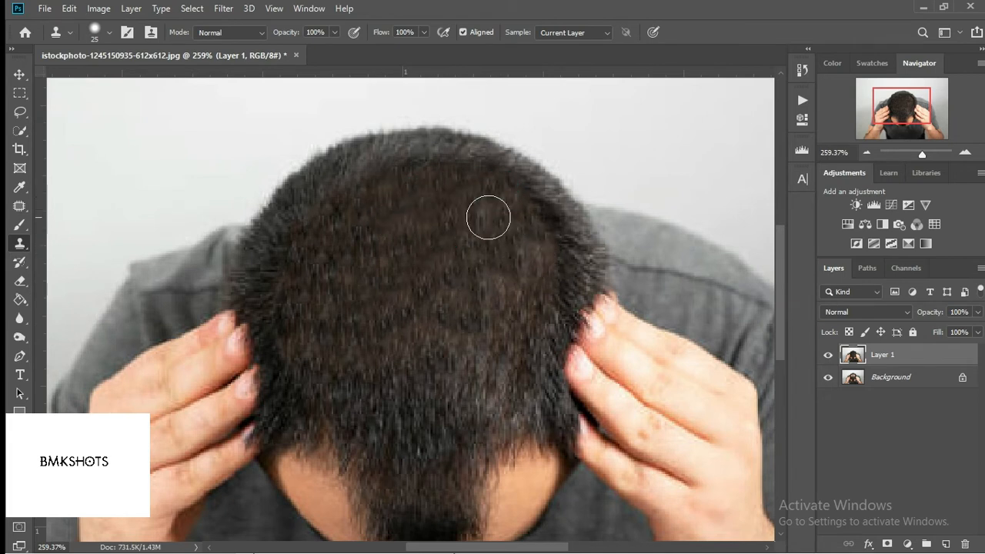
Clone hair along the left and upper edges of the filled area to blend it with the original hair
scroll(521, 259, down, 6)
scroll(420, 275, up, 6)
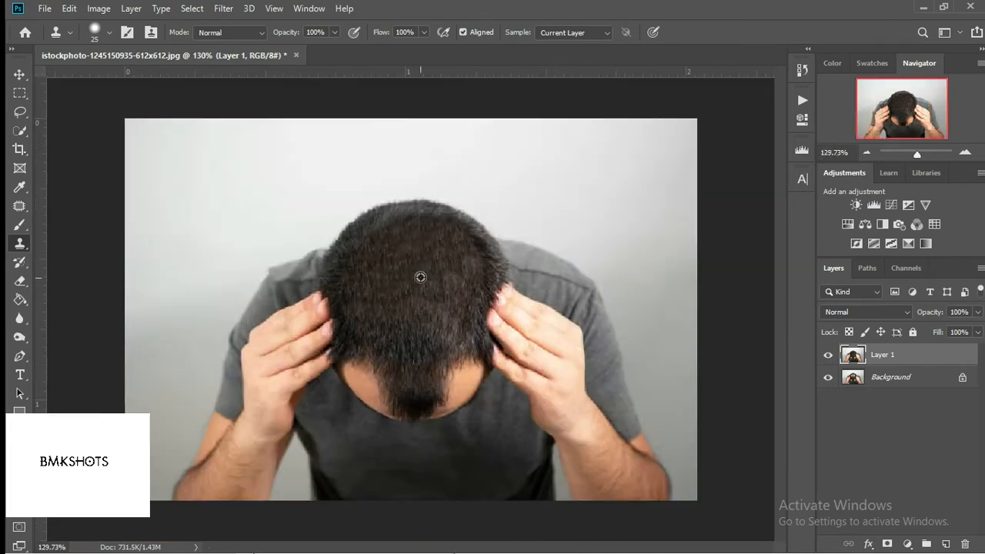
alt+click(309, 206)
mouse_move(294, 225)
mouse_down()
mouse_move(284, 282)
mouse_move(305, 294)
mouse_up()
mouse_move(294, 244)
mouse_down()
mouse_move(284, 260)
mouse_move(289, 293)
mouse_up()
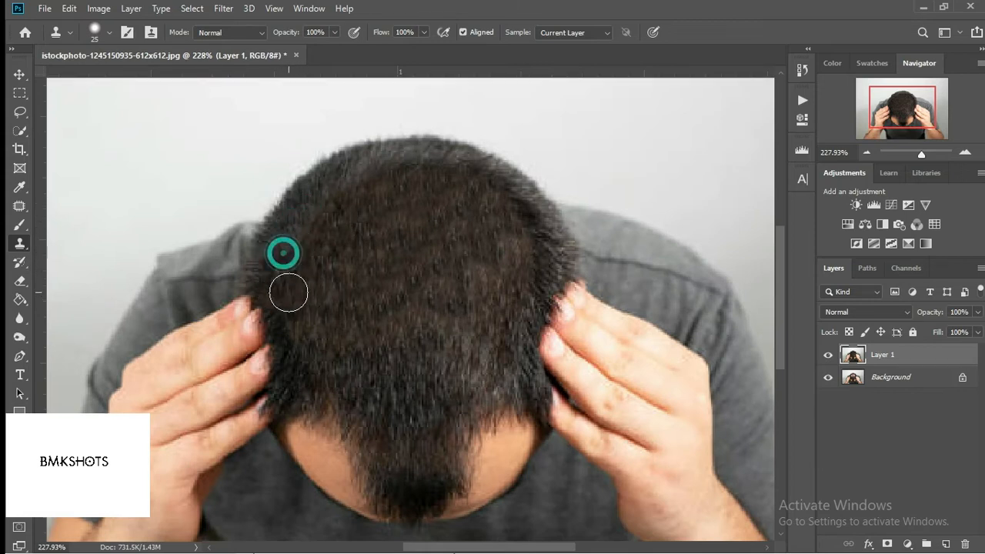
mouse_move(317, 203)
mouse_down()
mouse_move(355, 208)
mouse_move(352, 189)
mouse_move(390, 173)
mouse_move(436, 184)
mouse_up()
alt+click(312, 206)
alt+click(391, 167)
mouse_move(359, 181)
mouse_down()
mouse_move(320, 200)
mouse_move(364, 177)
mouse_up()
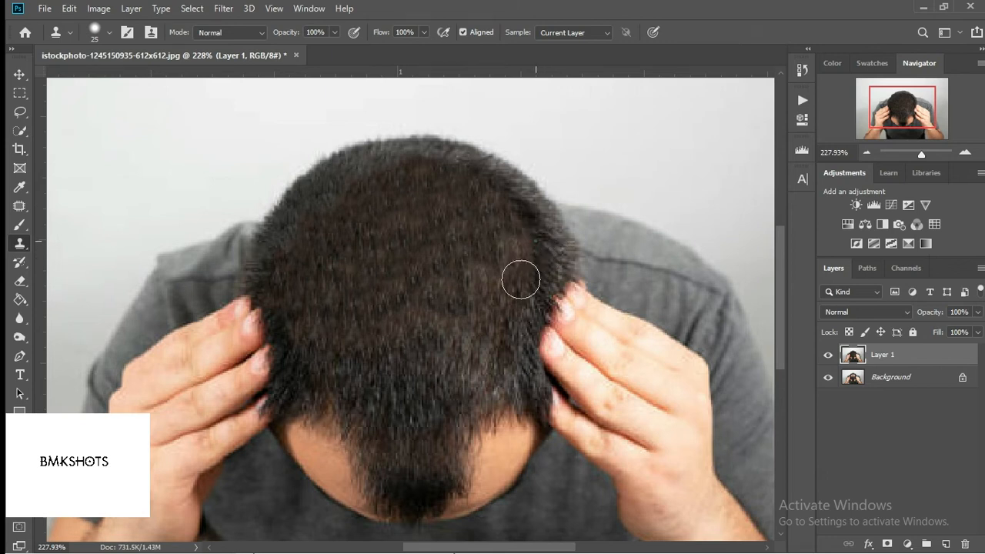
Clone dark hair over the right edge of the crown and the lighter spot above the front hairline
alt+click(541, 272)
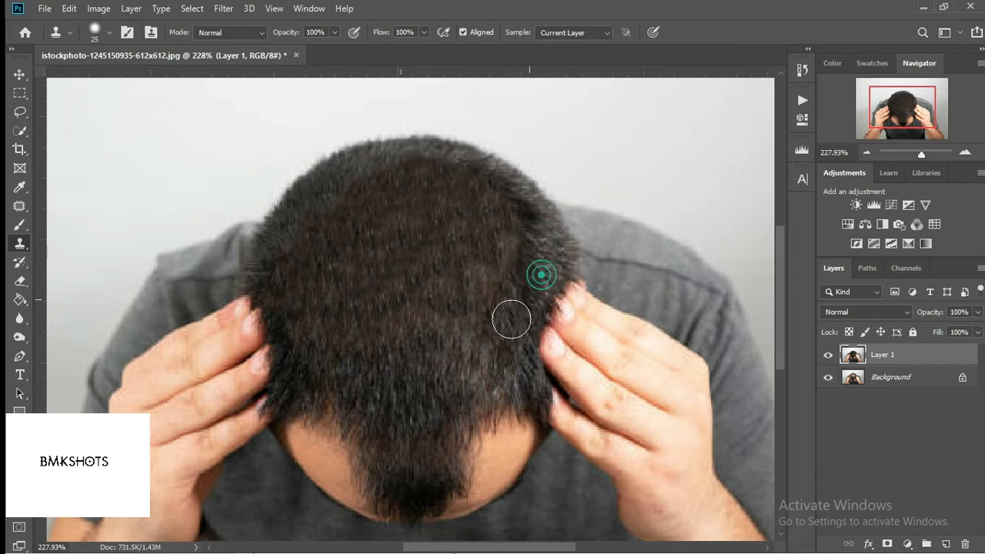
alt+click(540, 250)
click(524, 219)
alt+click(516, 243)
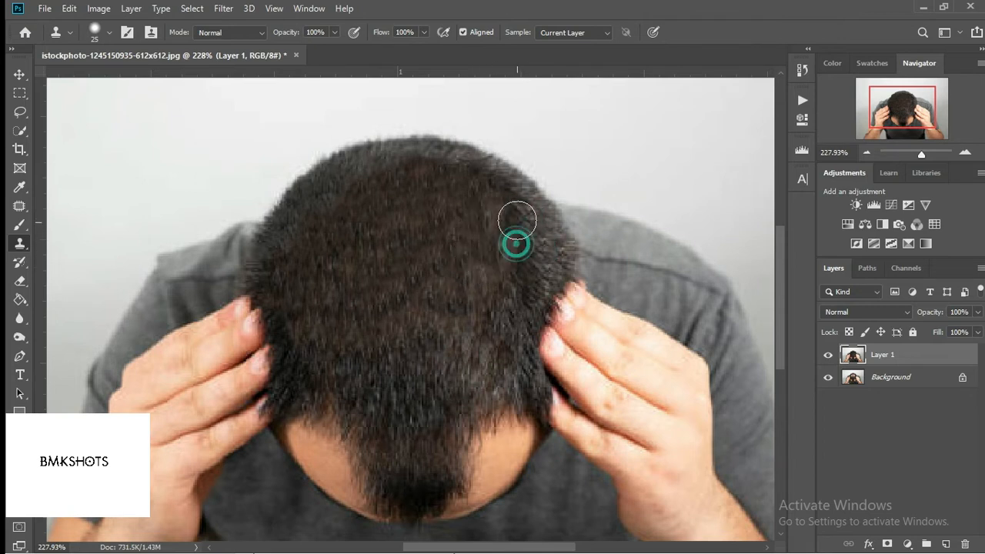
click(517, 221)
alt+click(538, 238)
click(523, 229)
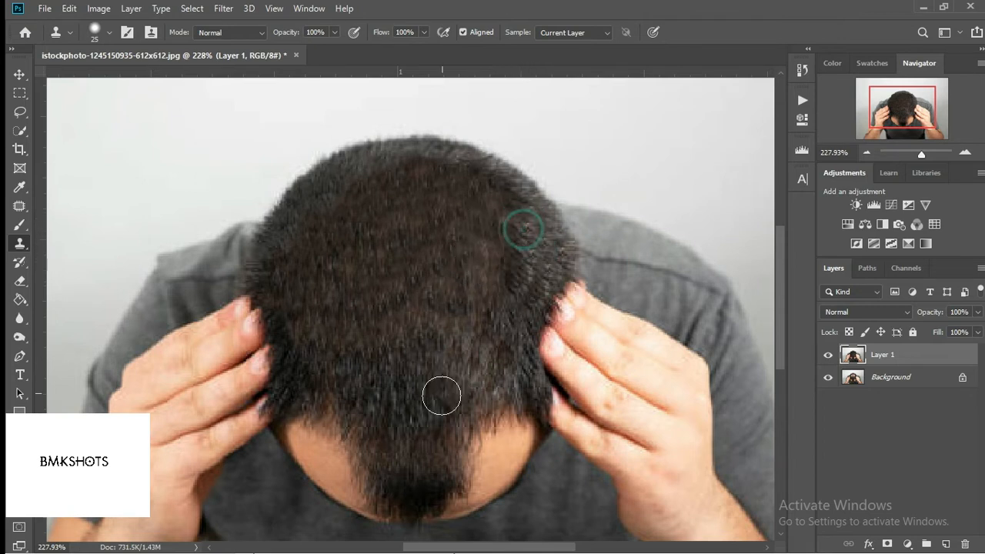
alt+click(452, 364)
mouse_move(477, 350)
mouse_down()
mouse_move(504, 352)
mouse_move(472, 390)
mouse_up()
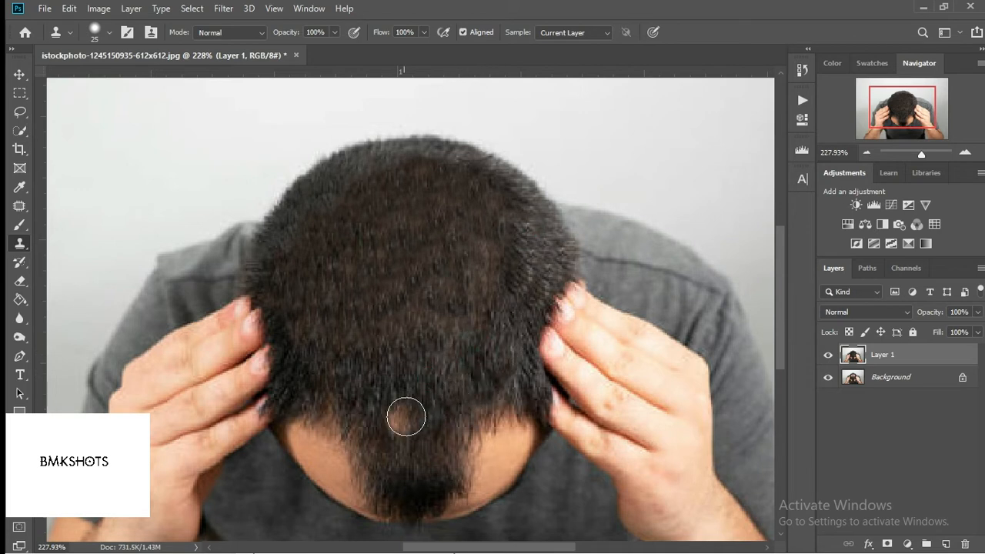
Clone the dark hair of the upper-left edge along the top rim of the crown to cover the brownish transition
scroll(505, 308, down, 3)
scroll(505, 308, up, 1)
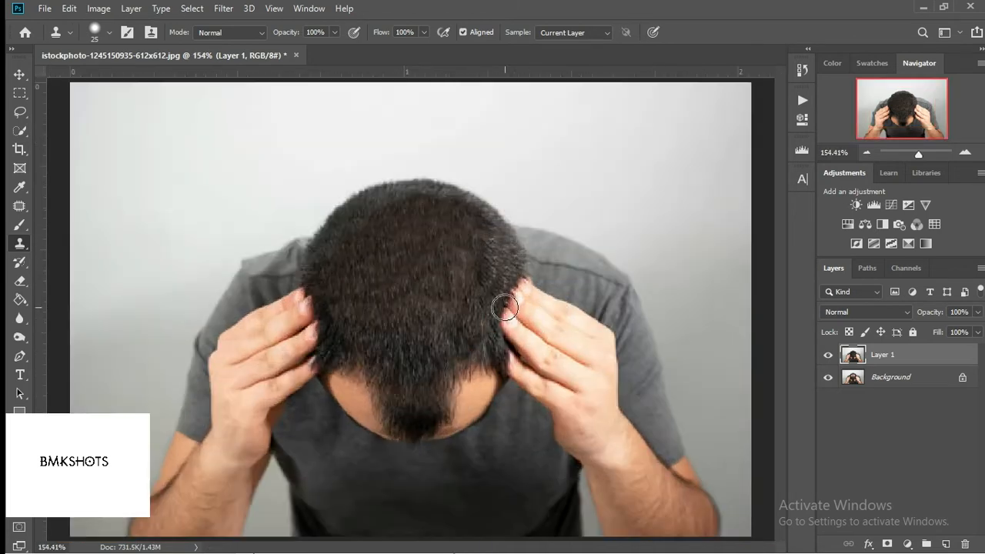
scroll(394, 214, up, 3)
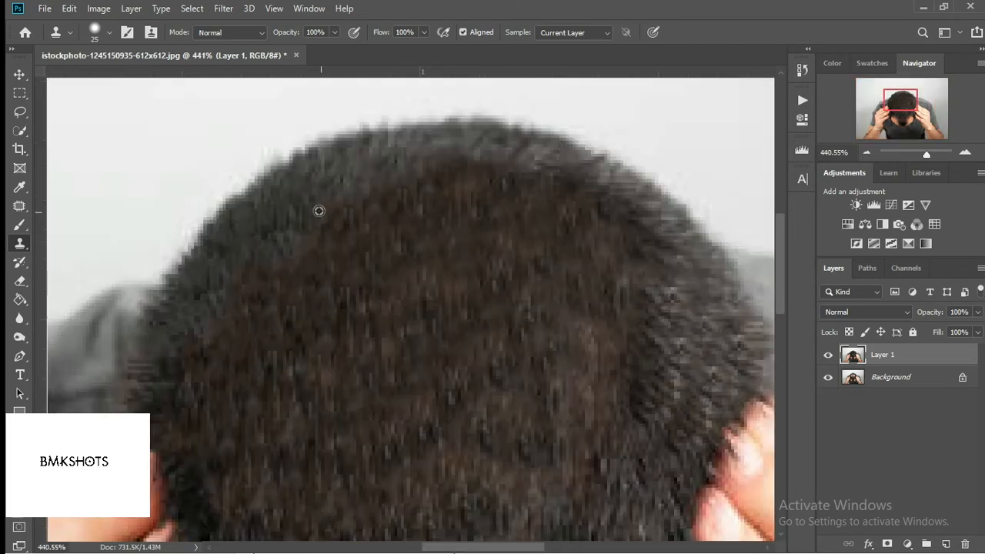
alt+click(282, 202)
drag(305, 215, 303, 270)
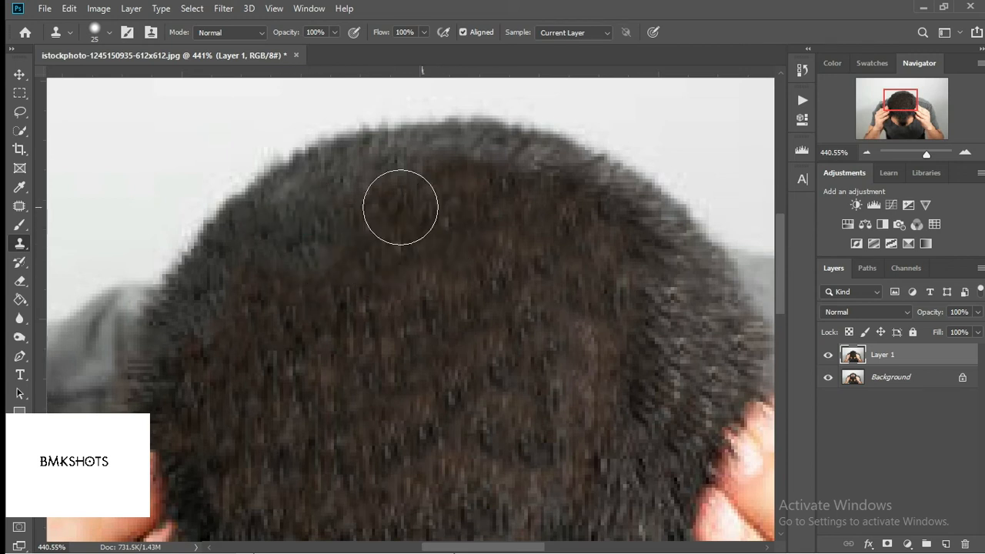
alt+click(310, 237)
drag(356, 204, 459, 199)
alt+click(300, 232)
mouse_move(348, 224)
mouse_down()
mouse_move(424, 193)
mouse_move(468, 193)
mouse_up()
alt+click(316, 231)
drag(401, 204, 537, 203)
alt+click(378, 208)
drag(476, 204, 568, 218)
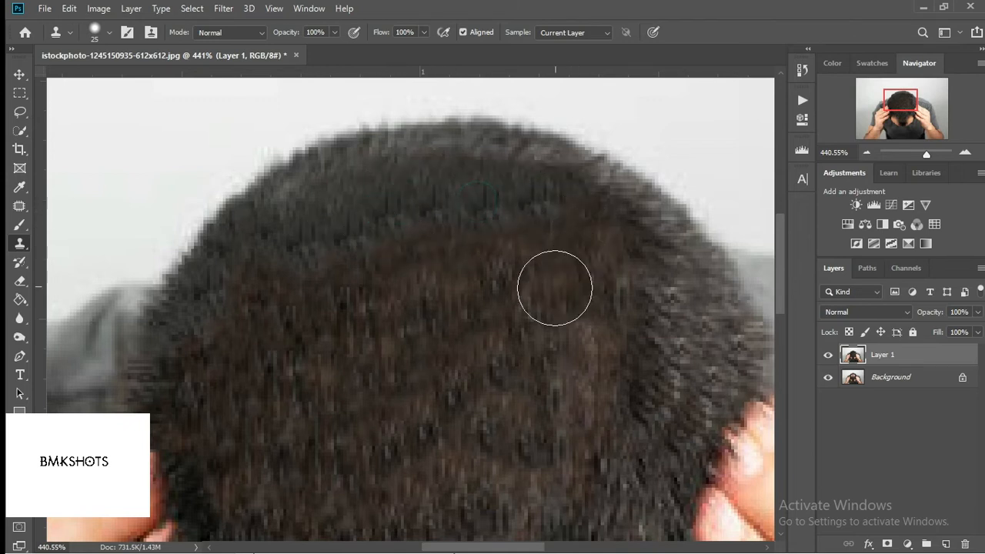
Darken the lighter hair across the head with the Burn tool at size 35, Shadows range and 4% exposure
scroll(539, 296, down, 4)
scroll(538, 299, down, 2)
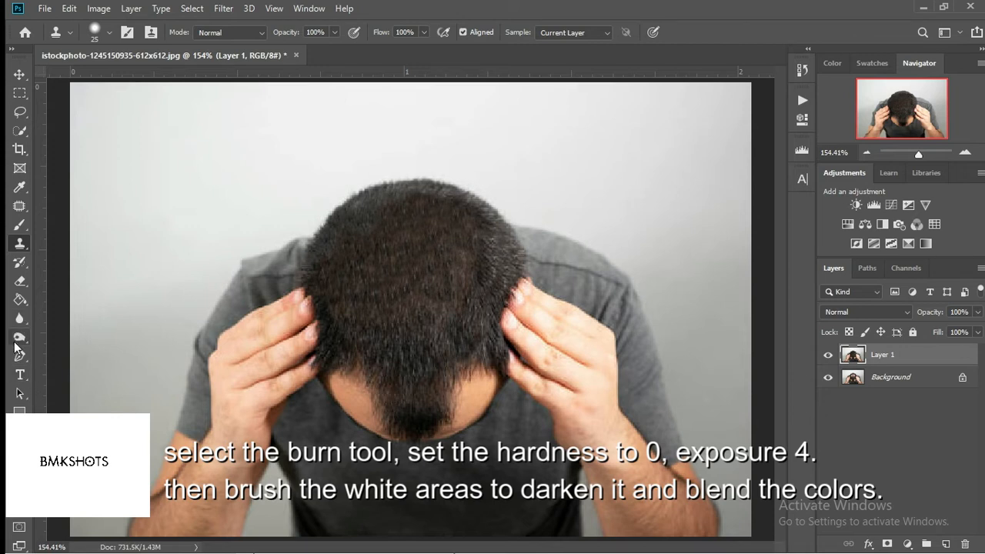
click(15, 345)
click(44, 354)
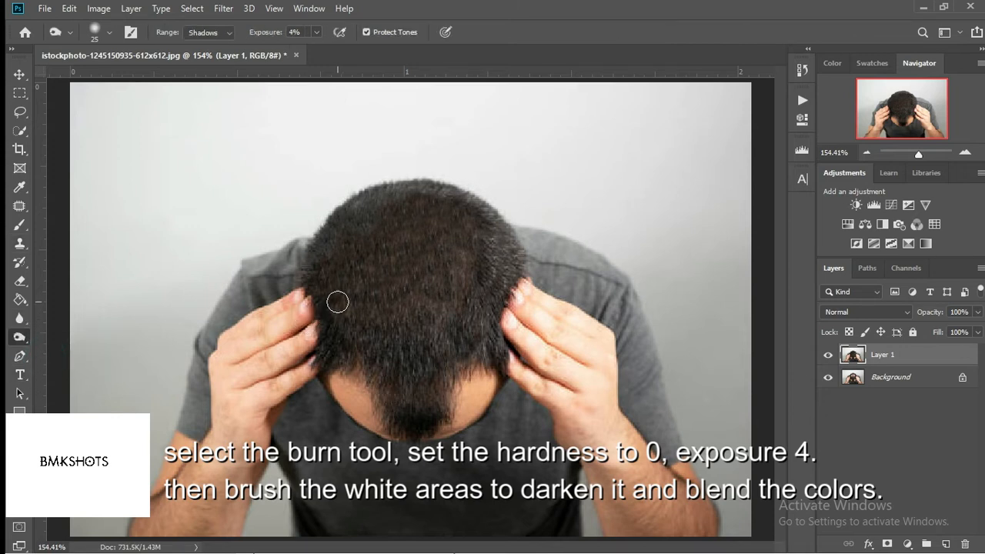
drag(341, 242, 337, 241)
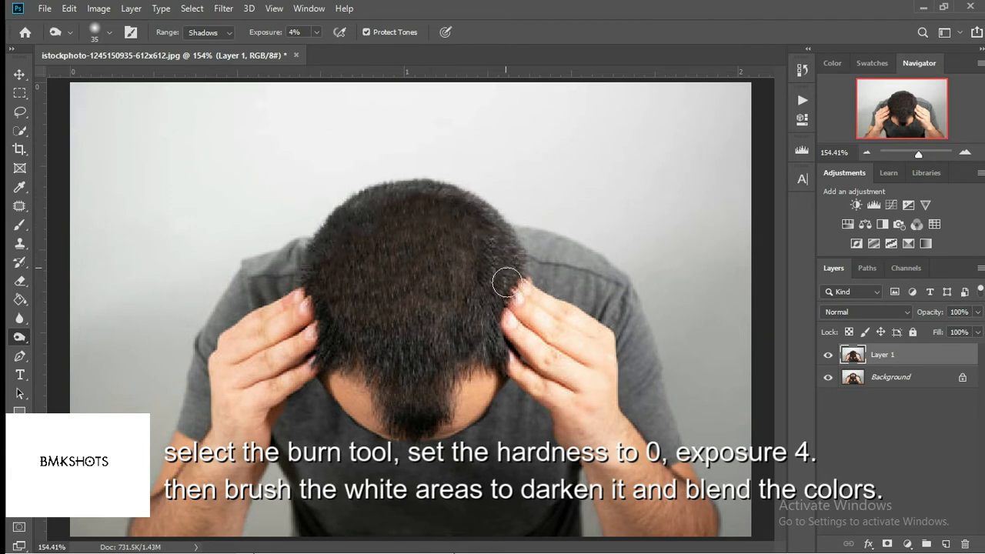
drag(401, 342, 357, 324)
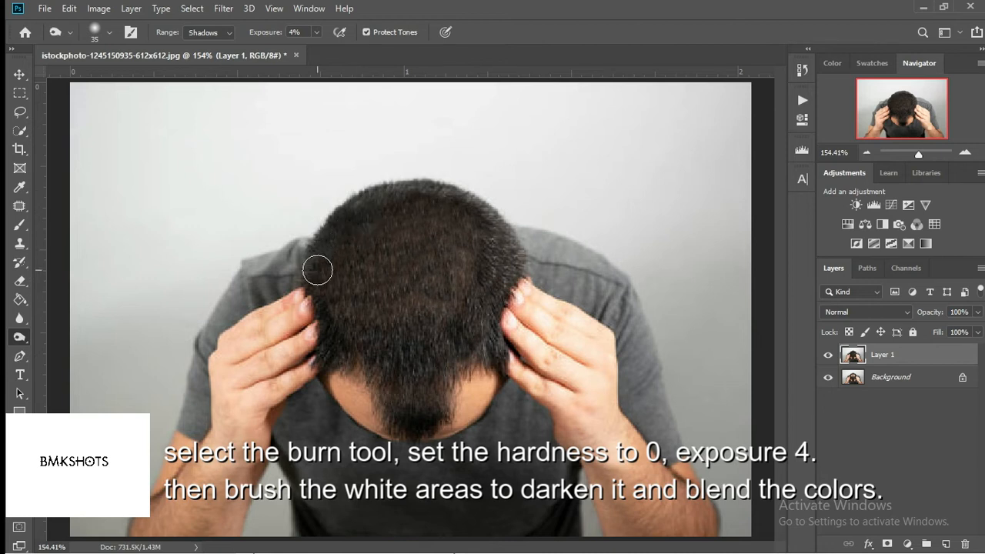
mouse_move(363, 217)
mouse_down()
mouse_move(417, 198)
mouse_move(446, 205)
mouse_up()
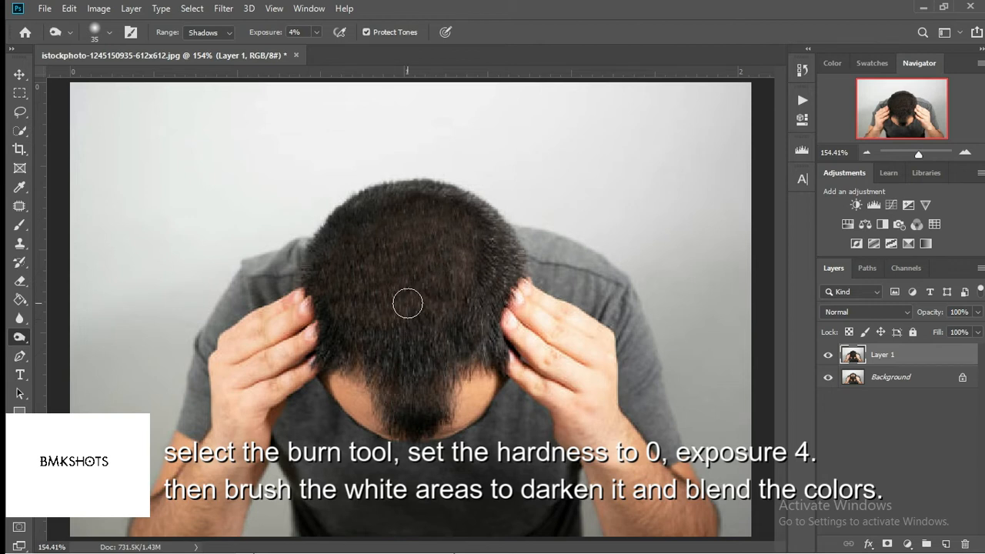
Burn the crown further to even out the hair tone
scroll(391, 273, down, 3)
drag(393, 250, 397, 248)
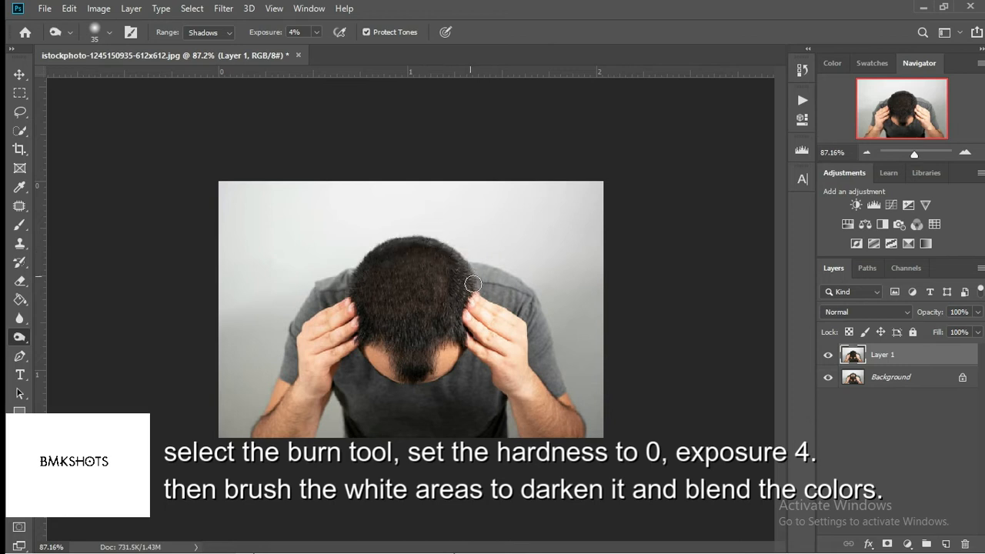
drag(413, 310, 373, 296)
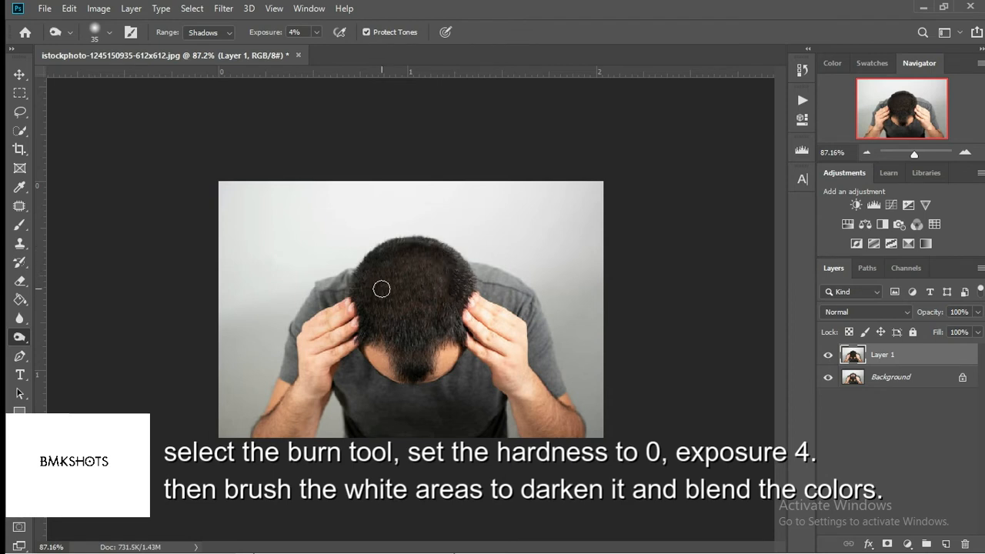
Compare the retouched head with the original by toggling the visibility of Layer 1
scroll(382, 289, down, 3)
scroll(415, 274, up, 4)
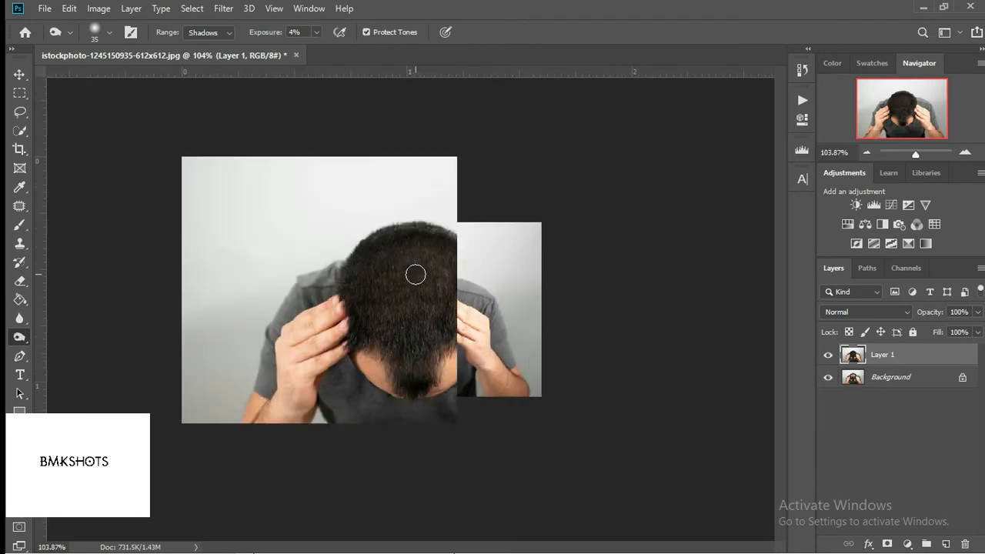
scroll(422, 252, up, 1)
click(413, 210)
click(829, 355)
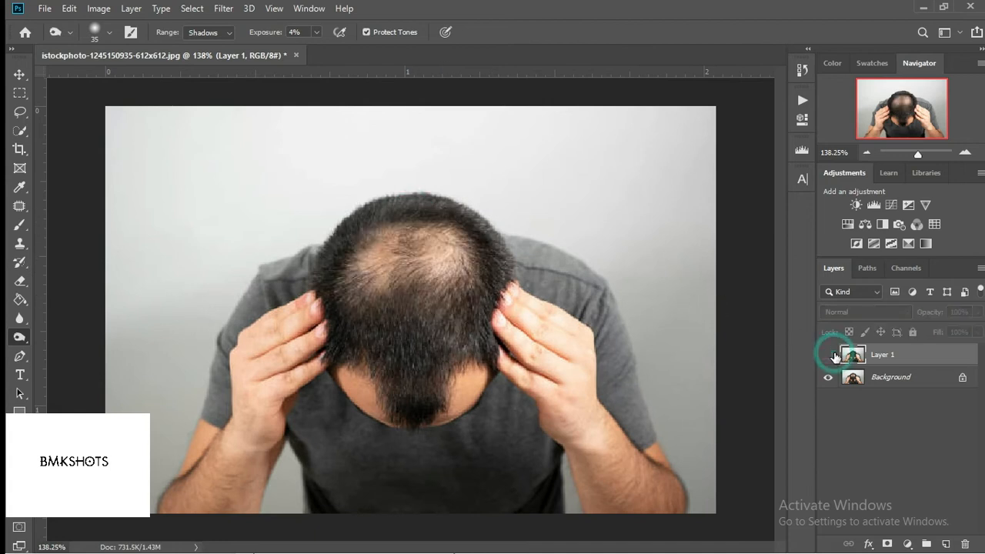
click(829, 356)
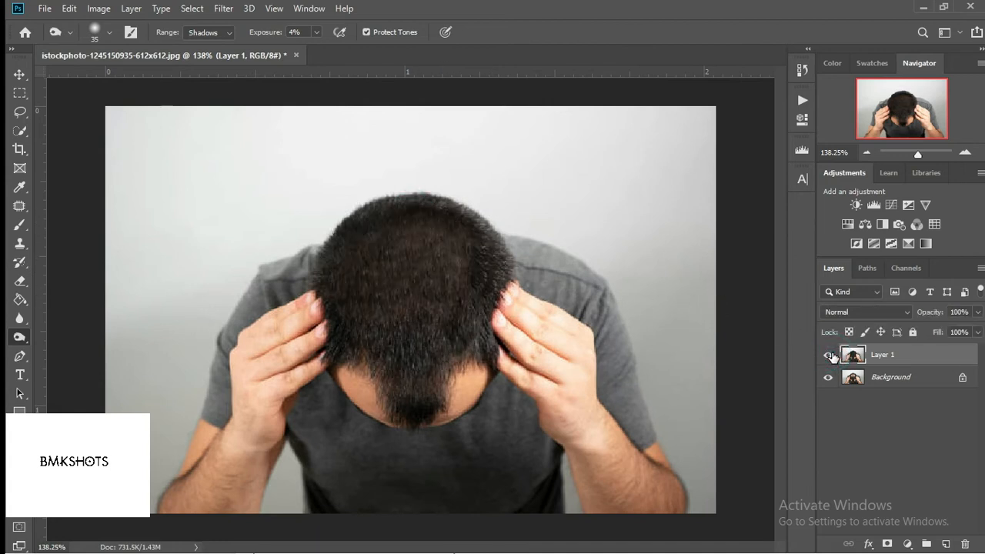
click(829, 355)
click(829, 356)
Switch back to the Clone Stamp tool and clone dark hair over the grey top and upper-right rim
scroll(440, 138, up, 5)
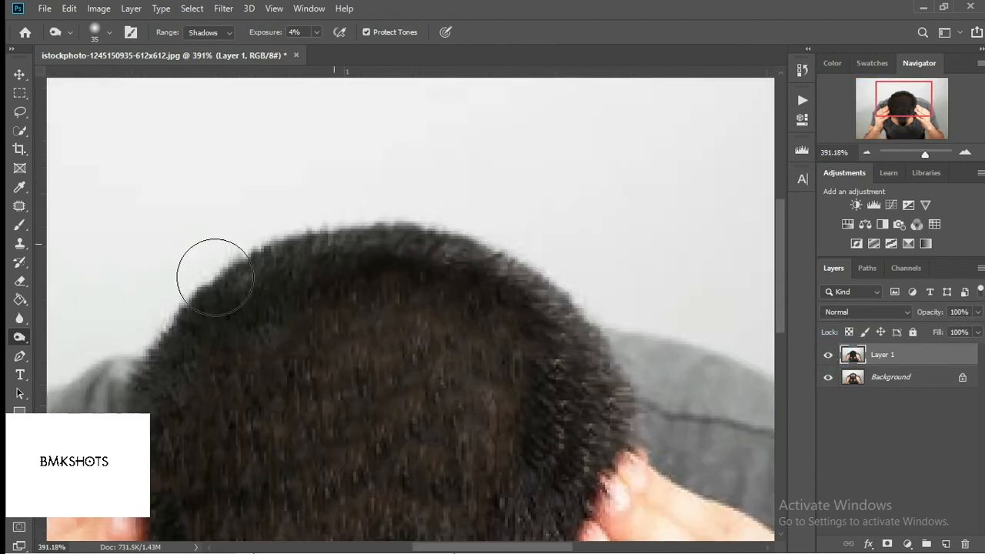
click(20, 244)
alt+click(332, 285)
mouse_move(464, 302)
mouse_down()
mouse_move(450, 281)
mouse_move(381, 270)
mouse_move(310, 278)
mouse_up()
alt+click(340, 345)
mouse_move(432, 279)
mouse_down()
mouse_move(483, 283)
mouse_move(534, 331)
mouse_up()
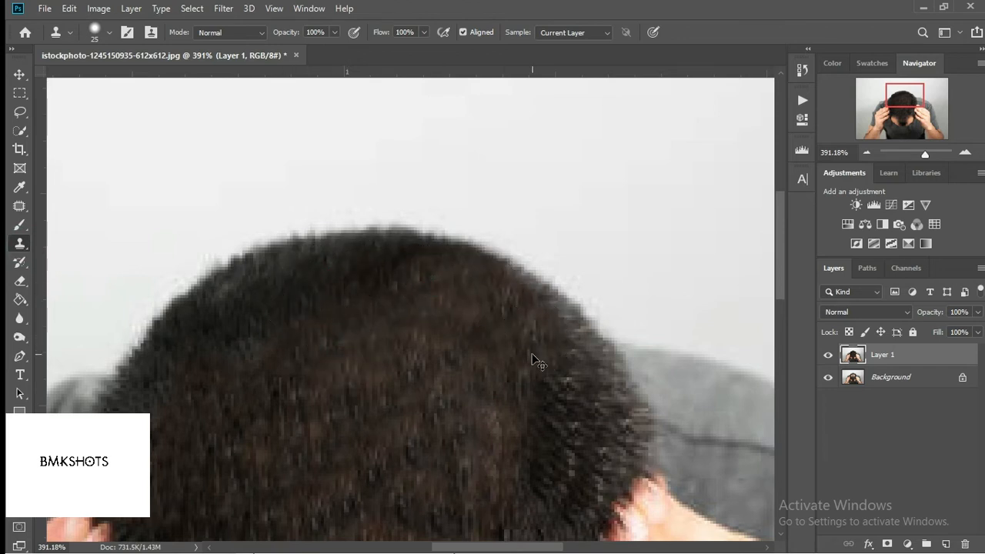
Clone dark hair over the lighter strands along the upper-left rim of the head
scroll(514, 358, down, 3)
key(ctrl+0)
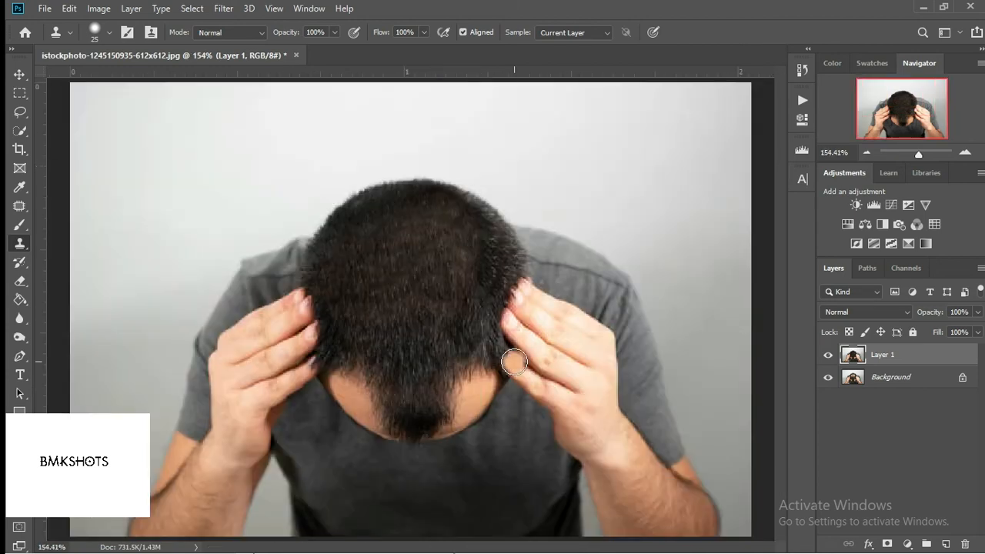
scroll(371, 222, up, 3)
alt+click(327, 289)
drag(348, 251, 394, 276)
alt+click(393, 216)
drag(355, 209, 388, 233)
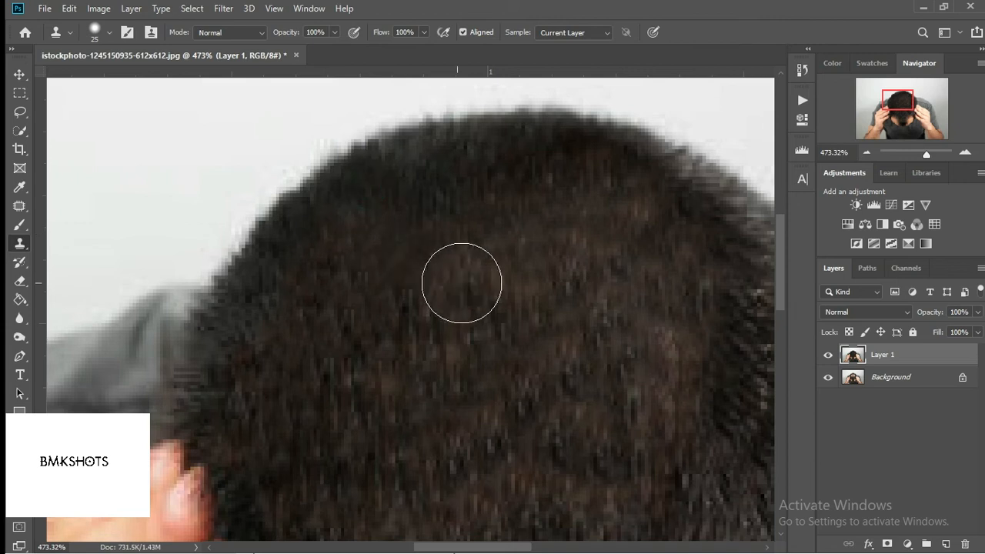
Clone darker hair over the brownish band just below the top rim of the crown
scroll(458, 283, down, 5)
scroll(465, 250, up, 3)
scroll(491, 301, down, 3)
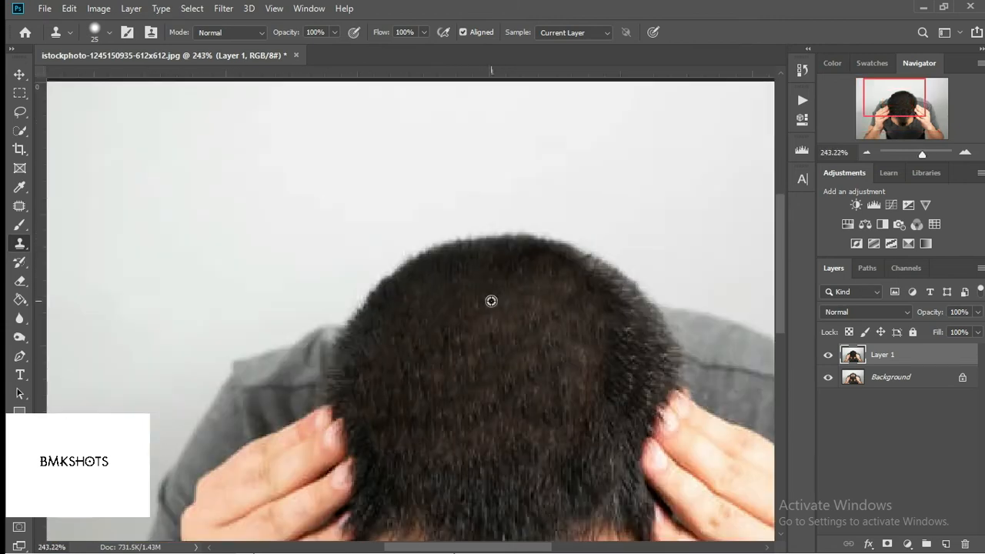
scroll(491, 301, down, 1)
scroll(564, 308, up, 5)
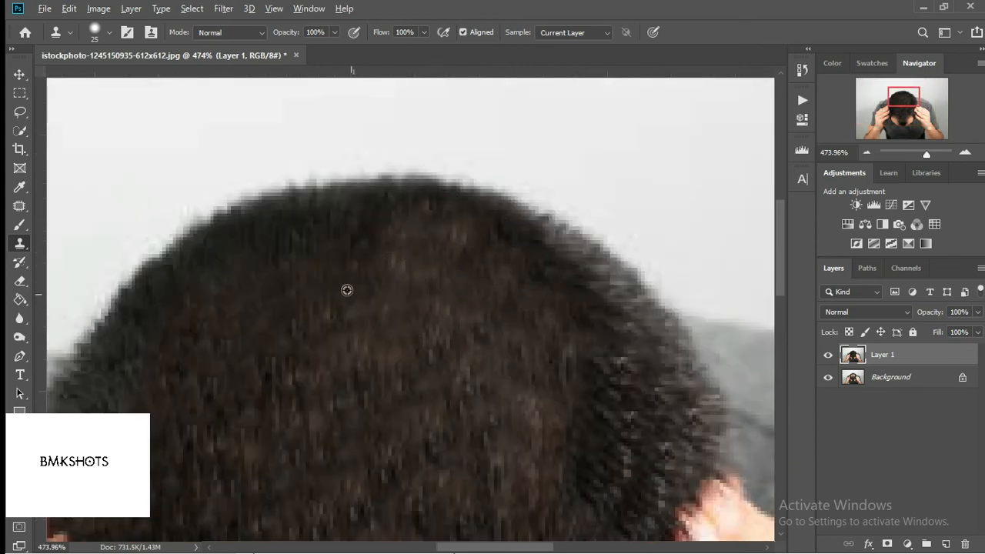
drag(404, 248, 475, 257)
alt+click(300, 243)
drag(407, 230, 514, 255)
Clone neighbouring hair over the visible seam between the brownish crown and the darker hair on the head's right side
scroll(554, 389, down, 3)
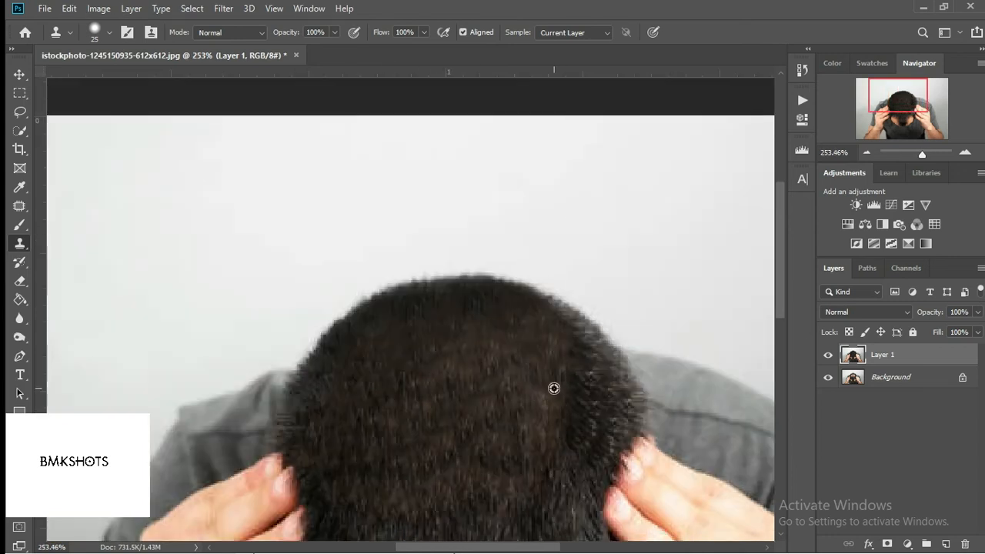
scroll(554, 388, down, 3)
scroll(450, 354, up, 5)
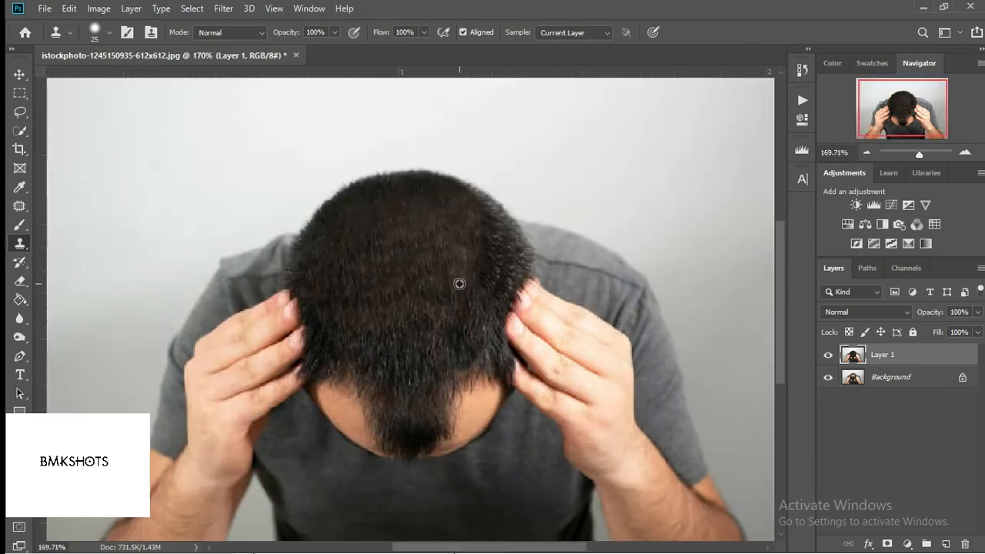
alt+click(530, 215)
drag(478, 207, 478, 242)
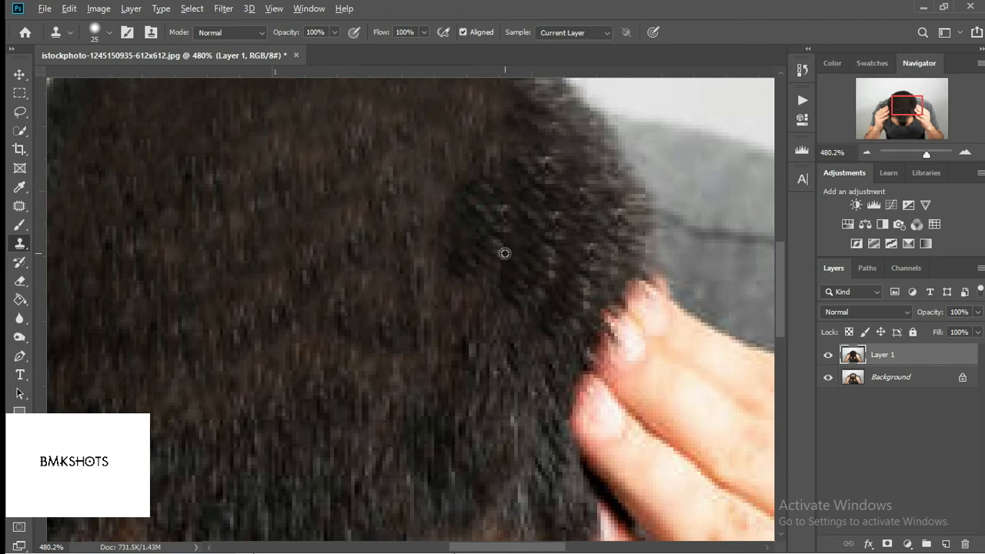
alt+click(418, 170)
drag(455, 201, 441, 275)
alt+click(493, 250)
drag(473, 230, 467, 341)
scroll(468, 341, down, 5)
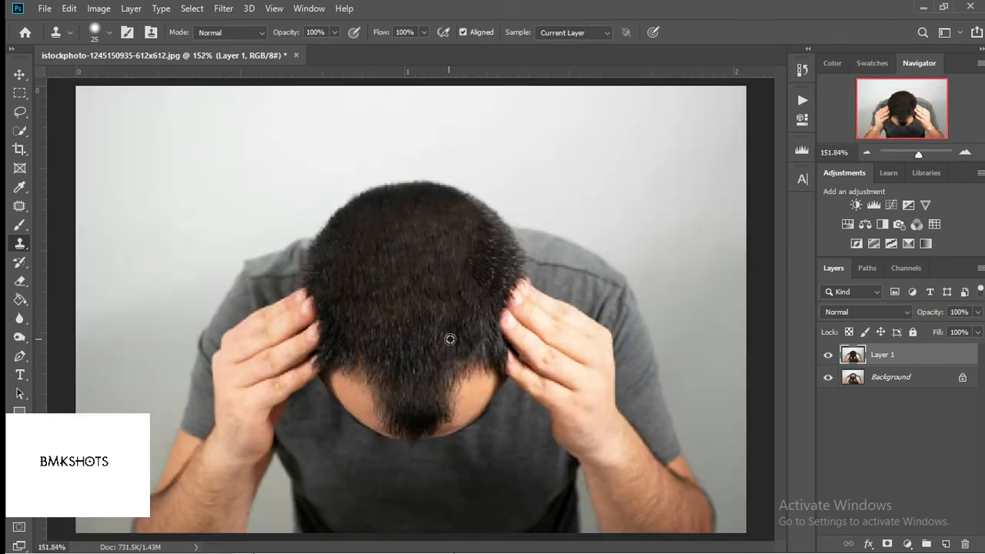
Darken the hair from the crown down to the front tuft with the Burn tool, range Shadows, exposure 4%
scroll(451, 336, up, 3)
scroll(473, 299, up, 2)
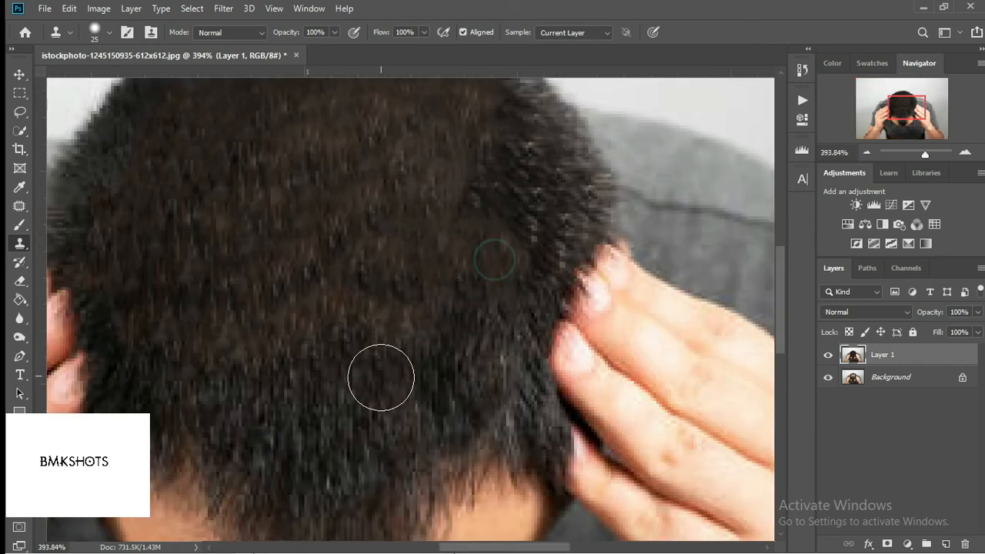
scroll(457, 319, down, 3)
scroll(456, 320, down, 2)
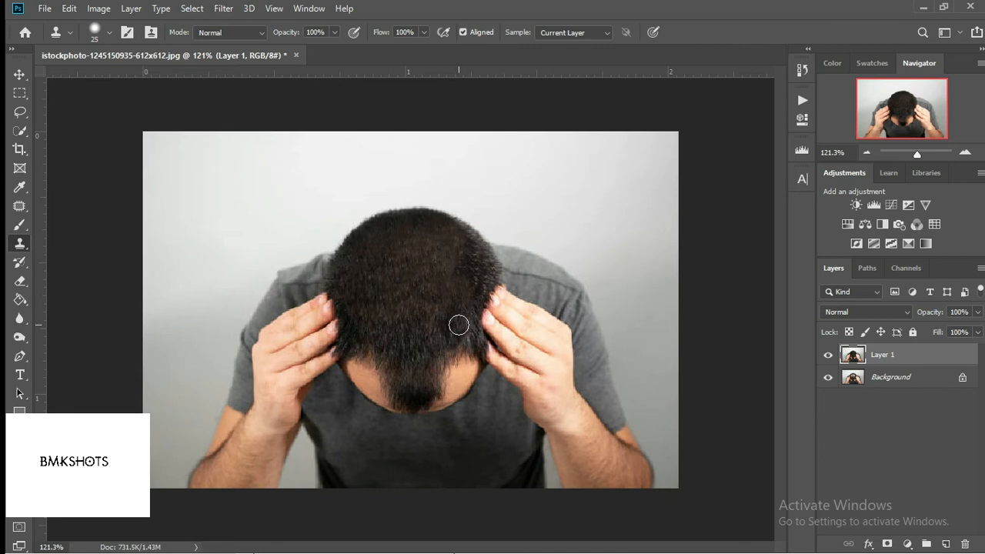
click(19, 337)
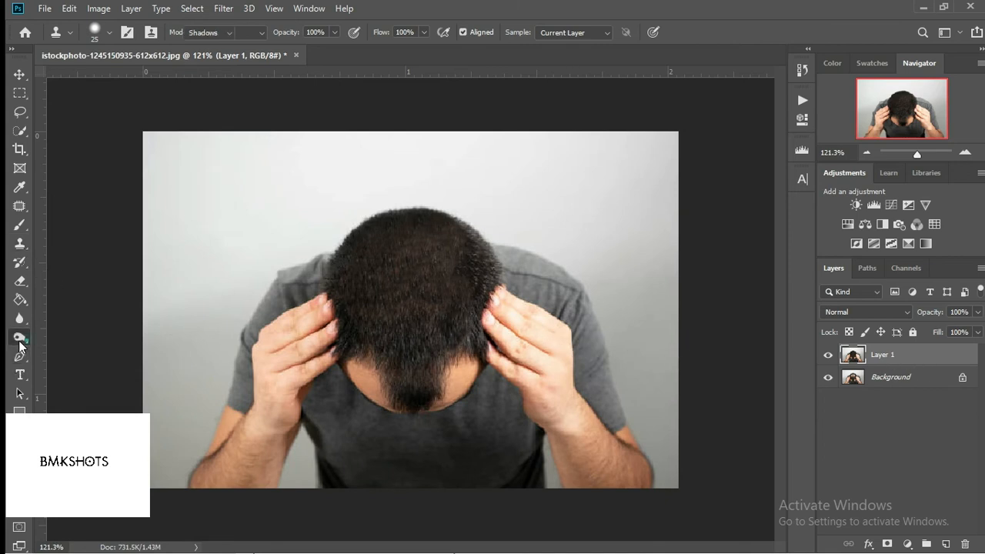
mouse_move(429, 274)
mouse_down()
mouse_move(393, 279)
mouse_move(385, 248)
mouse_move(370, 314)
mouse_move(424, 304)
mouse_move(445, 311)
mouse_move(445, 290)
mouse_move(442, 334)
mouse_move(376, 293)
mouse_move(388, 255)
mouse_move(454, 278)
mouse_move(436, 256)
mouse_move(409, 270)
mouse_move(437, 297)
mouse_move(433, 429)
mouse_up()
scroll(510, 356, down, 3)
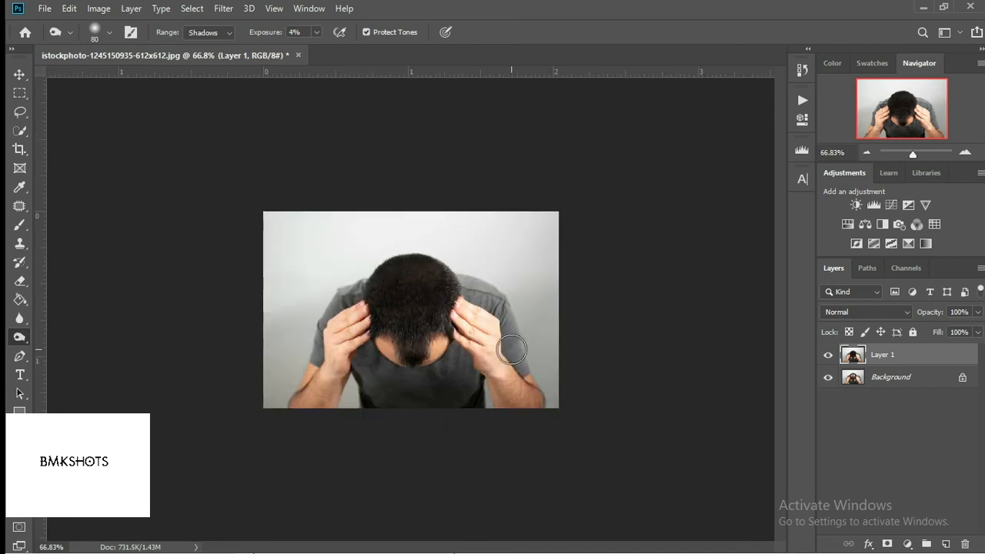
mouse_move(418, 289)
mouse_down()
mouse_move(386, 289)
mouse_move(387, 309)
mouse_up()
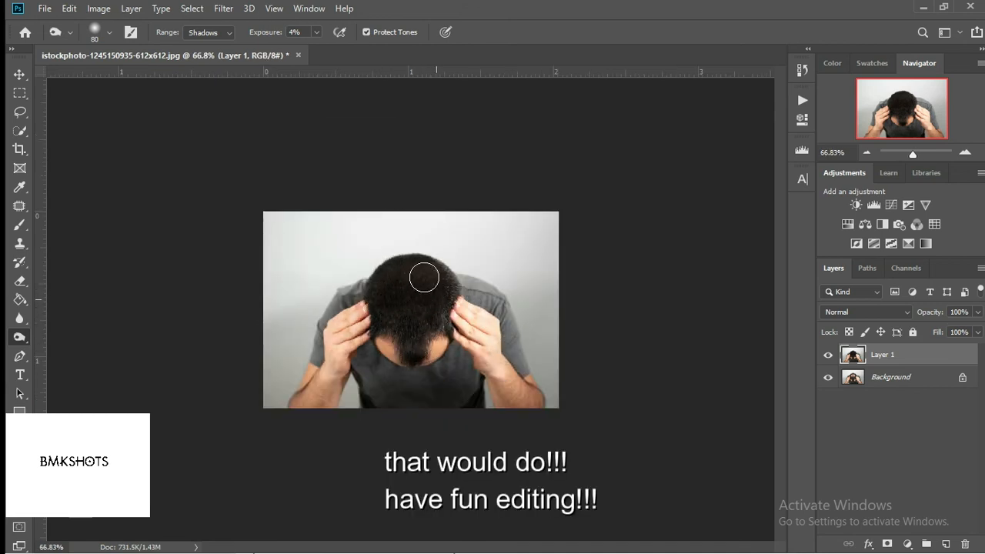
Fit the whole photo in view and compare the darkened hair with the original by toggling Layer 1's visibility
key(ctrl+0)
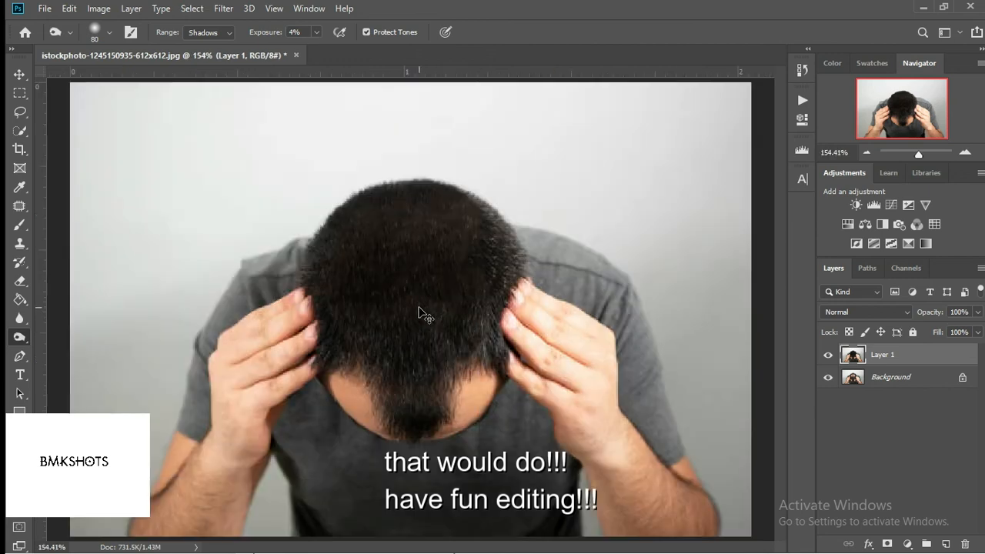
click(826, 353)
click(826, 353)
click(826, 354)
click(826, 353)
Burn the remaining brownish hair on the upper crown slightly more and check it against the original photo
click(468, 233)
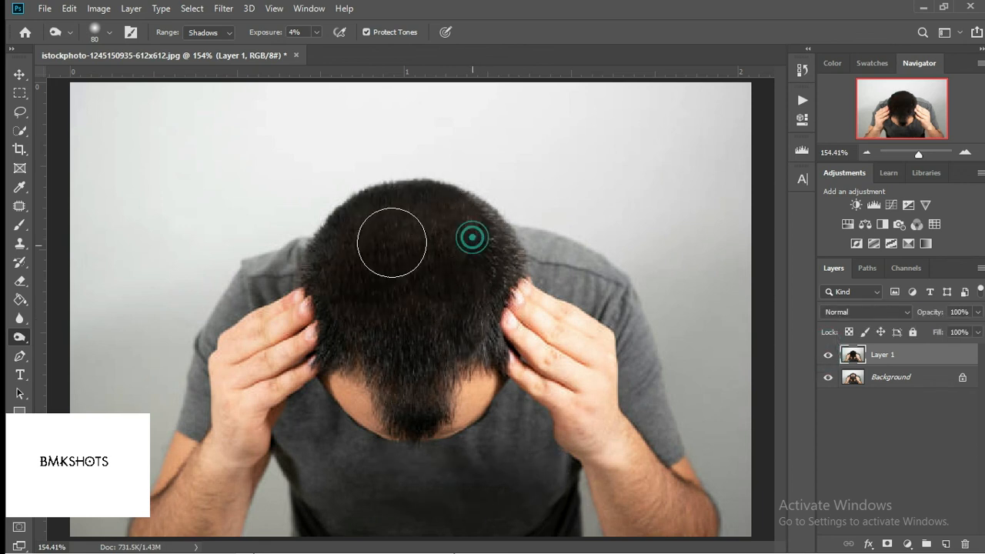
click(828, 355)
click(828, 354)
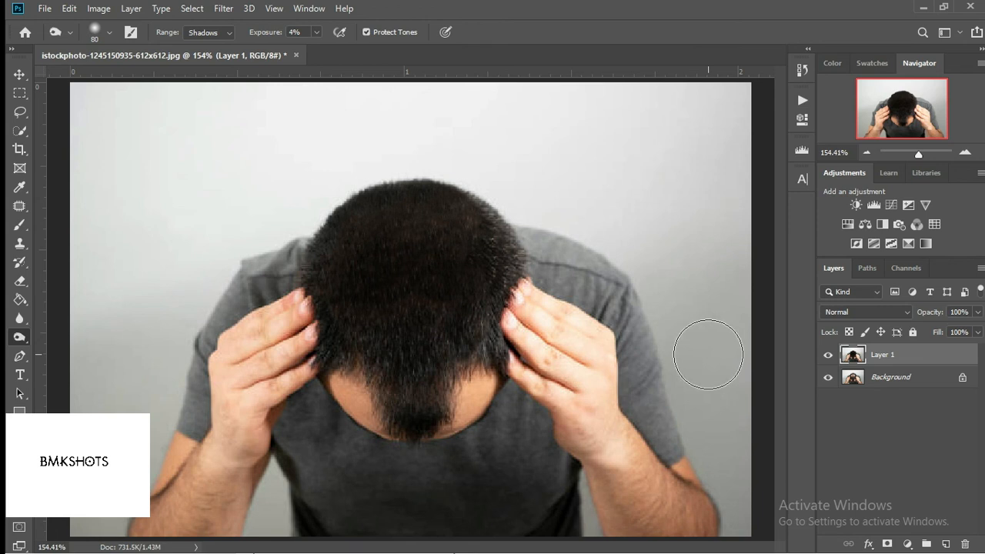